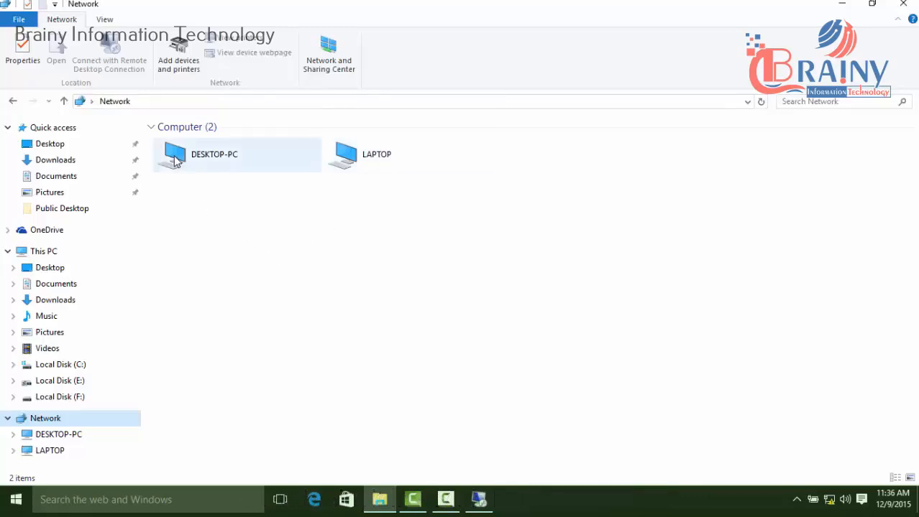
# Open DESKTOP-PC from the network locations to check its shared folders.
pyautogui.doubleClick(180, 164)
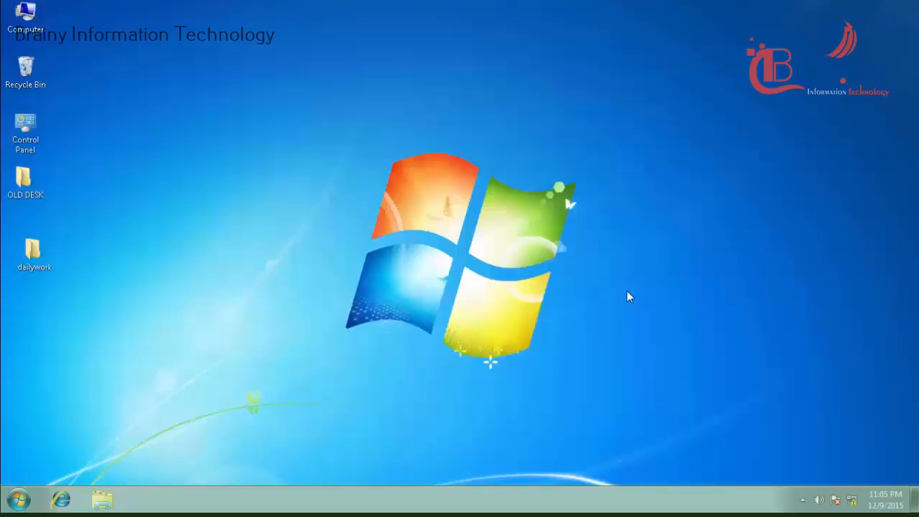
# On the Windows 7 desktop computer, open the sharing properties of the New Volume (D:) drive.
pyautogui.doubleClick(26, 17)
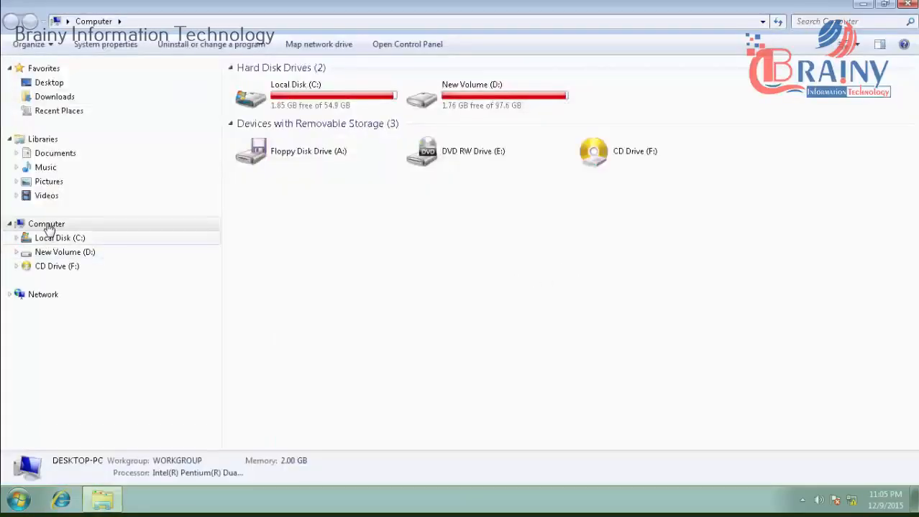
pyautogui.click(47, 225)
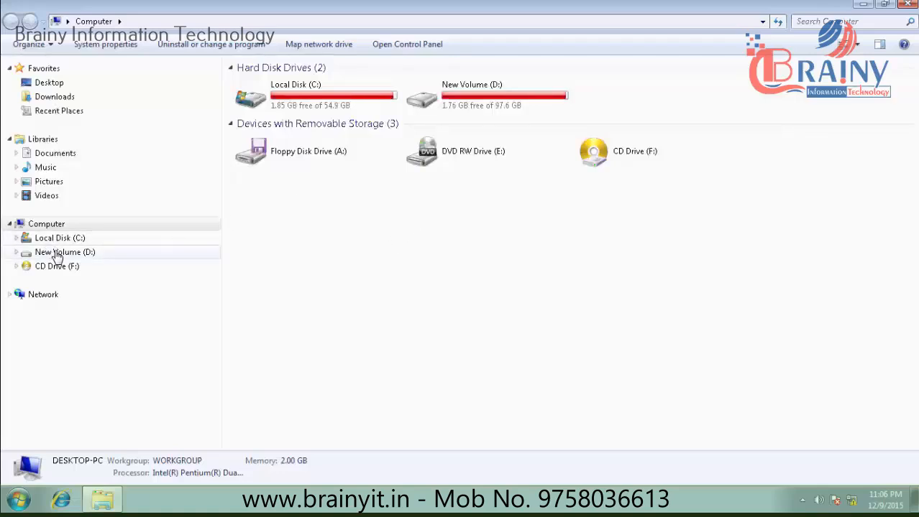
pyautogui.click(471, 106)
pyautogui.rightClick(471, 105)
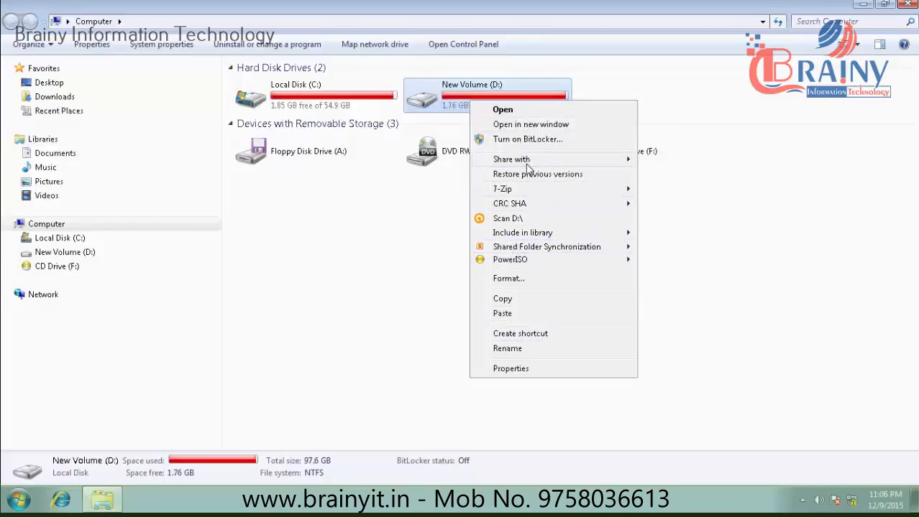
pyautogui.moveTo(527, 165)
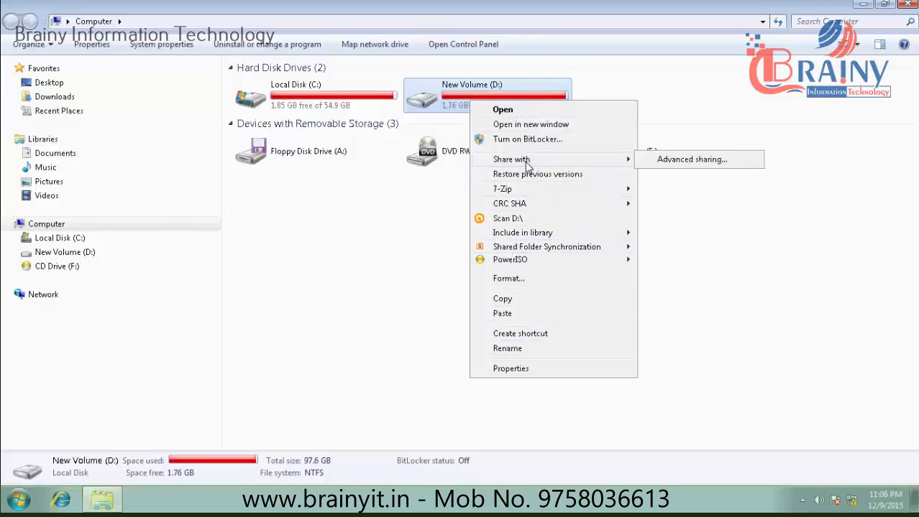
pyautogui.click(676, 161)
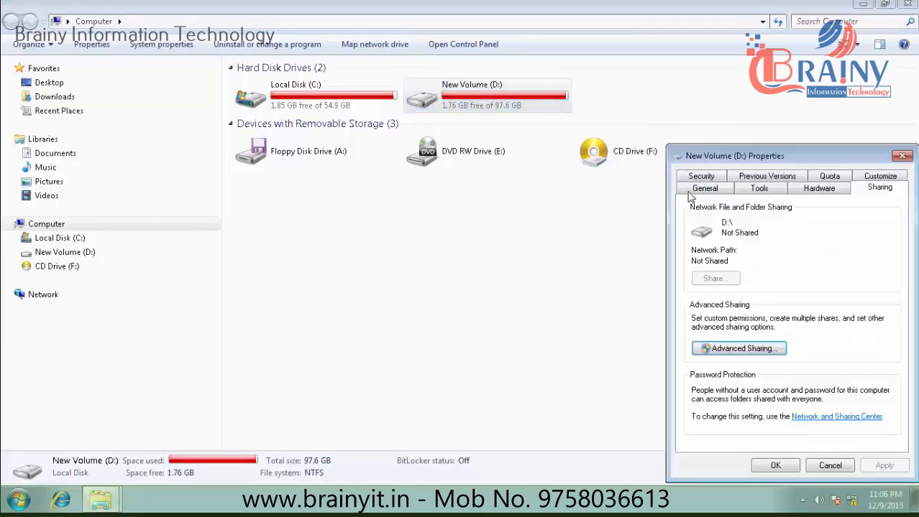
pyautogui.moveTo(744, 154); pyautogui.dragTo(468, 106)
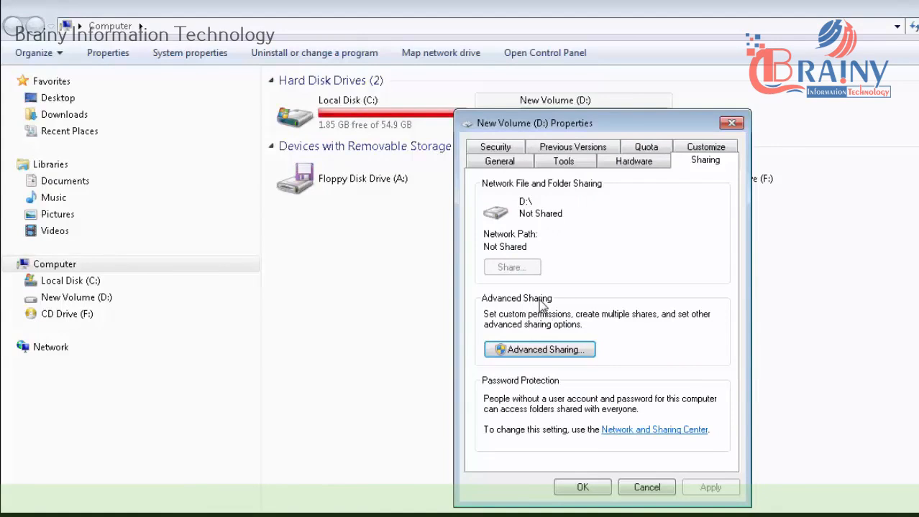
# Turn on folder sharing for the D: drive in its advanced sharing settings, keeping D as the share name.
pyautogui.click(524, 350)
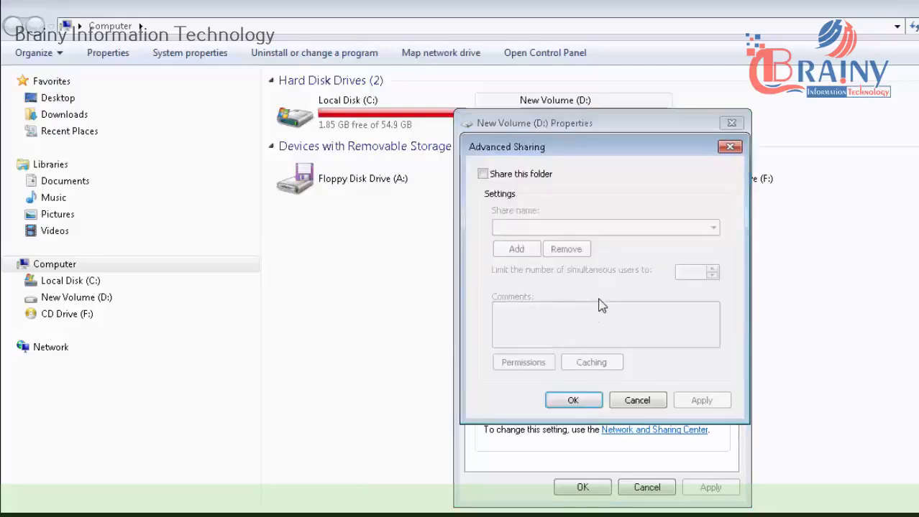
pyautogui.moveTo(557, 147); pyautogui.dragTo(748, 129)
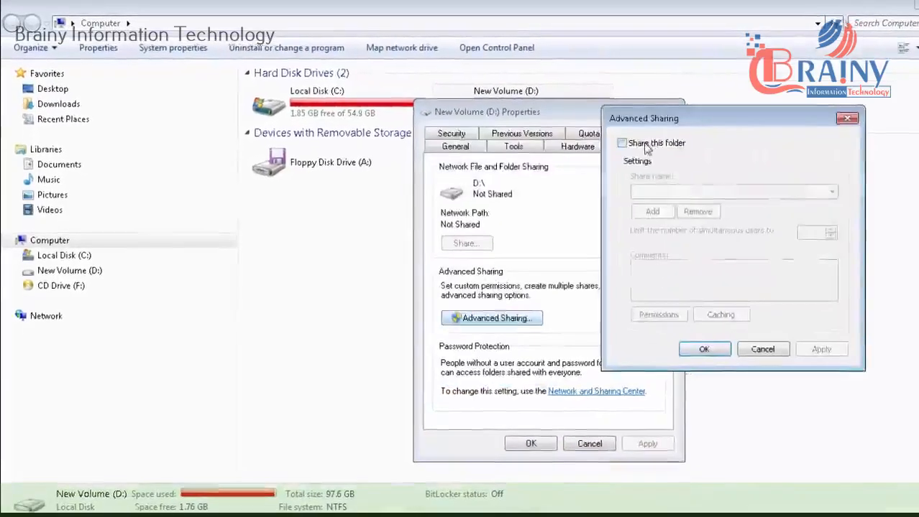
pyautogui.moveTo(666, 119); pyautogui.dragTo(651, 184)
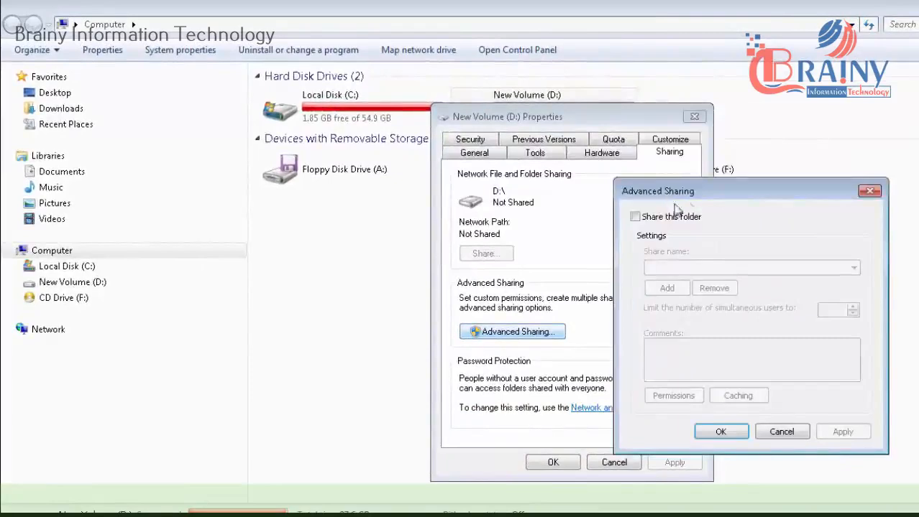
pyautogui.click(634, 217)
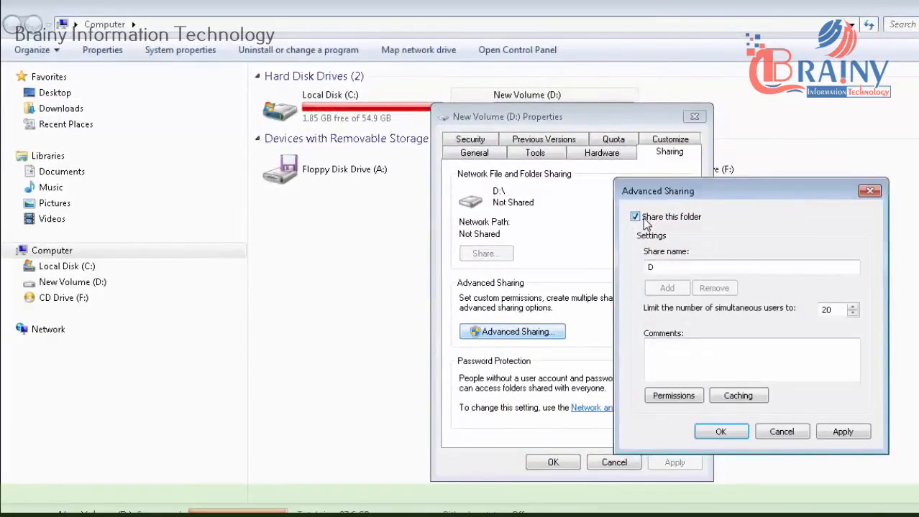
pyautogui.click(668, 267)
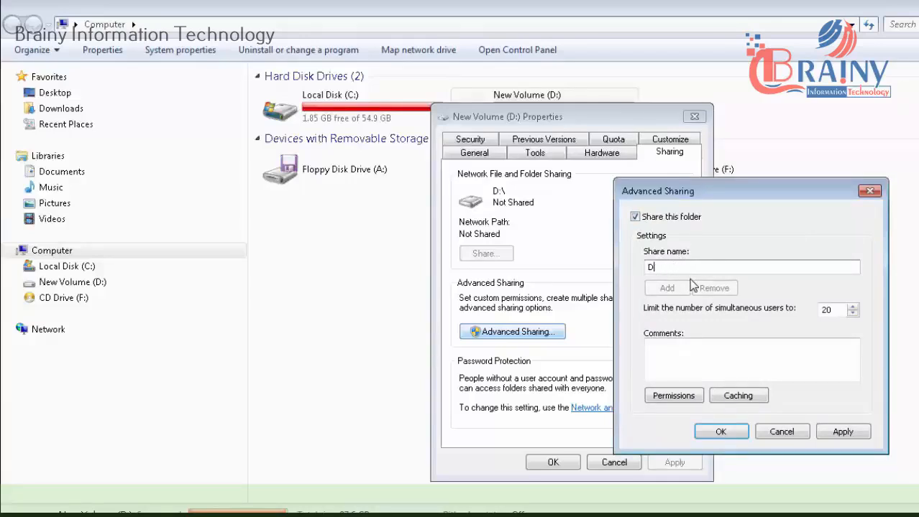
# Allow Full Control for Everyone in the share permissions of D and confirm them.
pyautogui.click(681, 395)
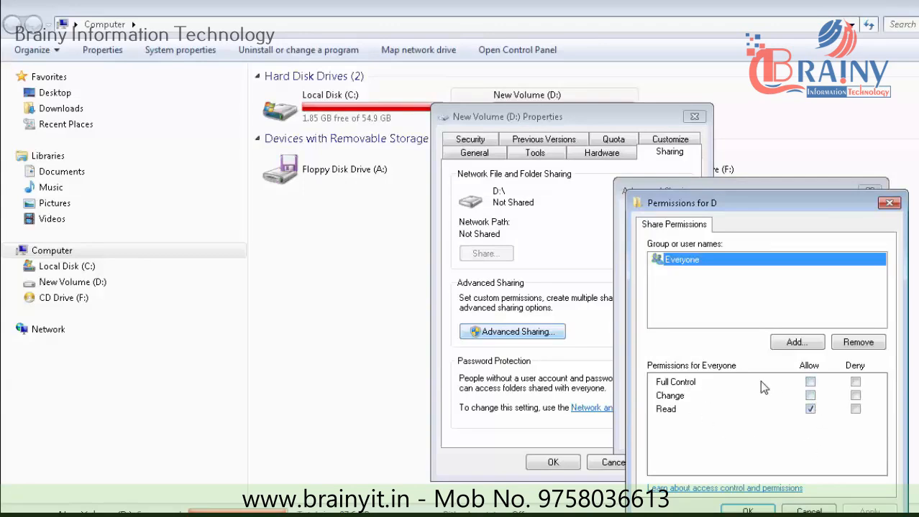
pyautogui.click(810, 382)
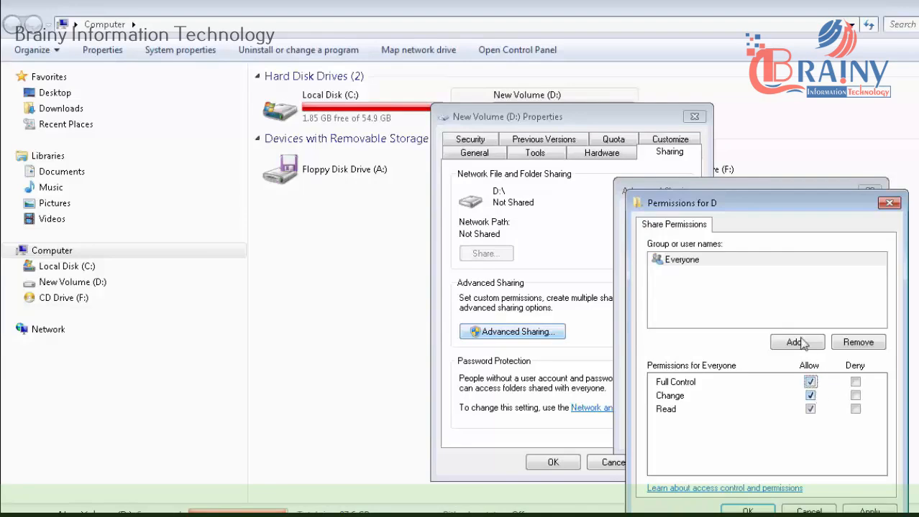
pyautogui.click(810, 381)
pyautogui.click(865, 512)
pyautogui.click(748, 511)
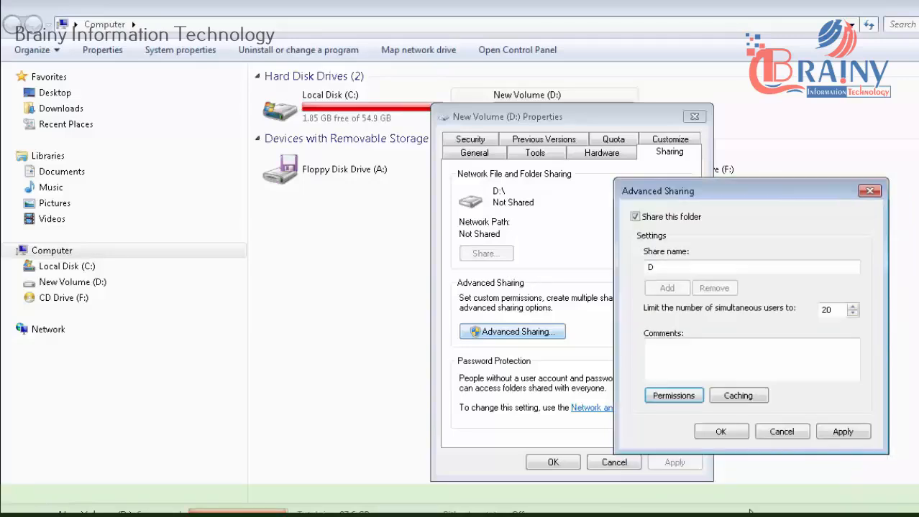
# Apply the advanced sharing settings of the D: drive and close its properties.
pyautogui.click(828, 430)
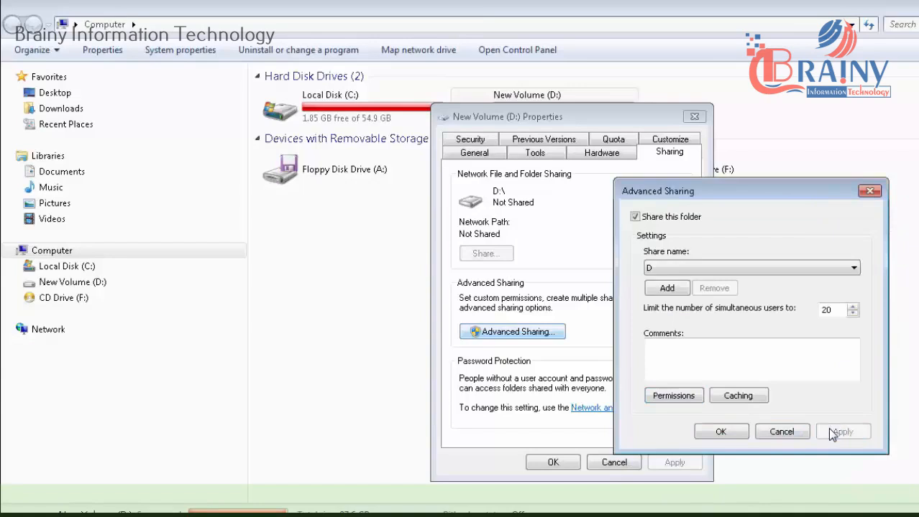
pyautogui.click(737, 432)
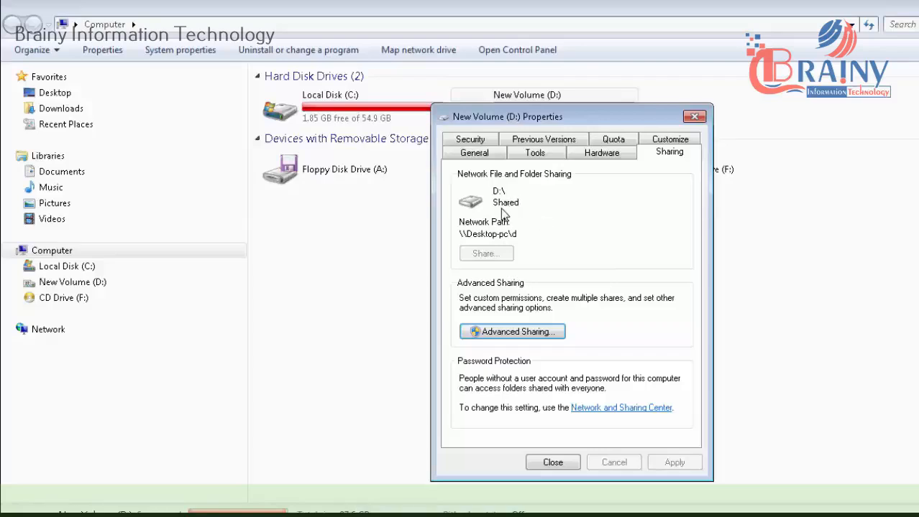
pyautogui.click(549, 465)
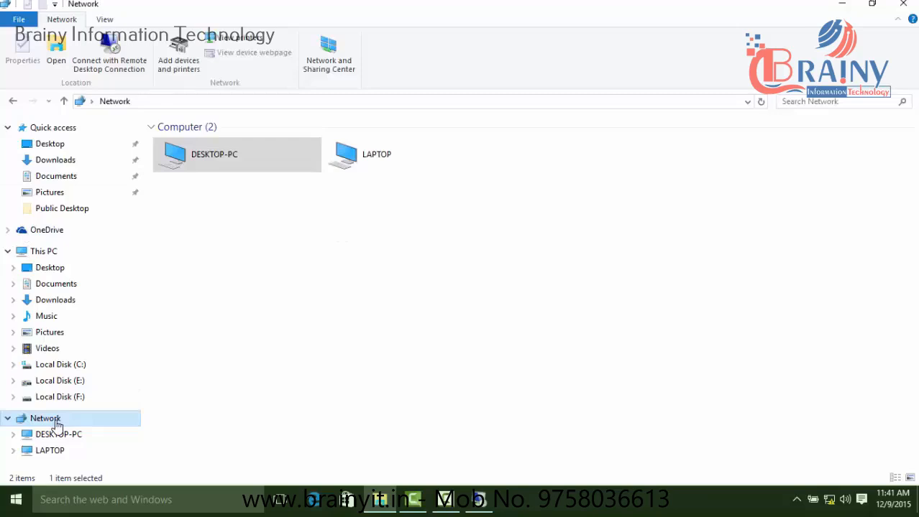
# Back on the Windows 10 computer, try to open the shared folder d on DESKTOP-PC over the network.
pyautogui.click(452, 235)
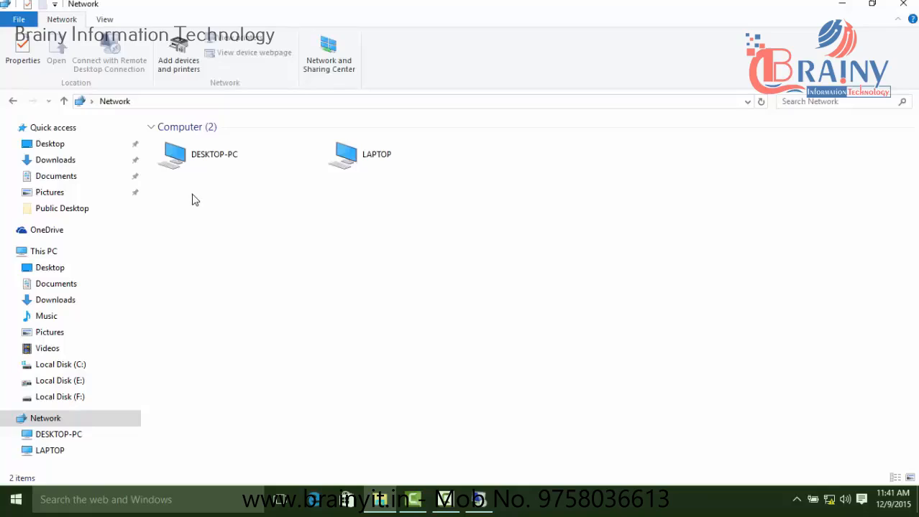
pyautogui.click(228, 161)
pyautogui.doubleClick(229, 161)
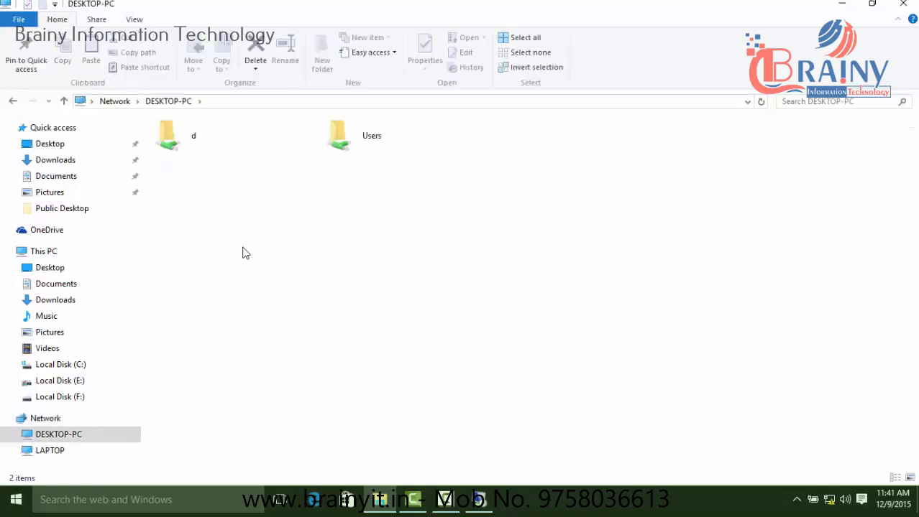
pyautogui.doubleClick(201, 146)
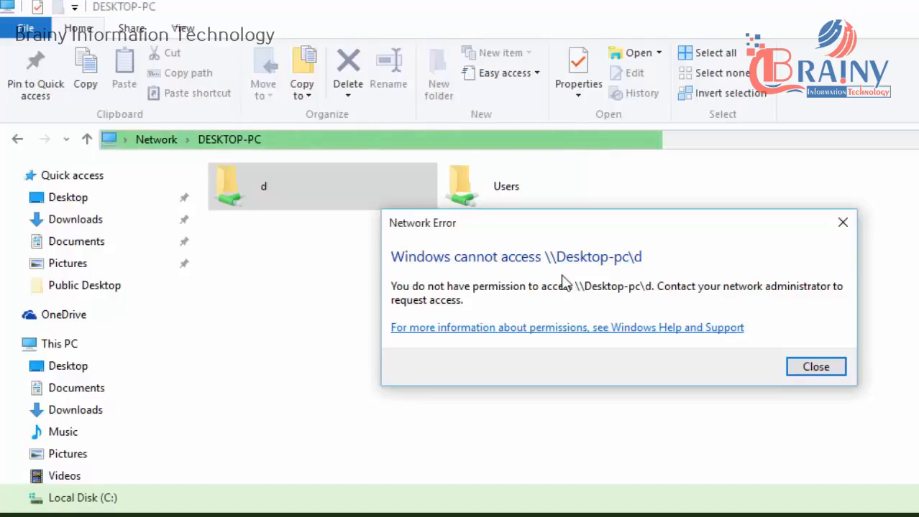
pyautogui.click(823, 373)
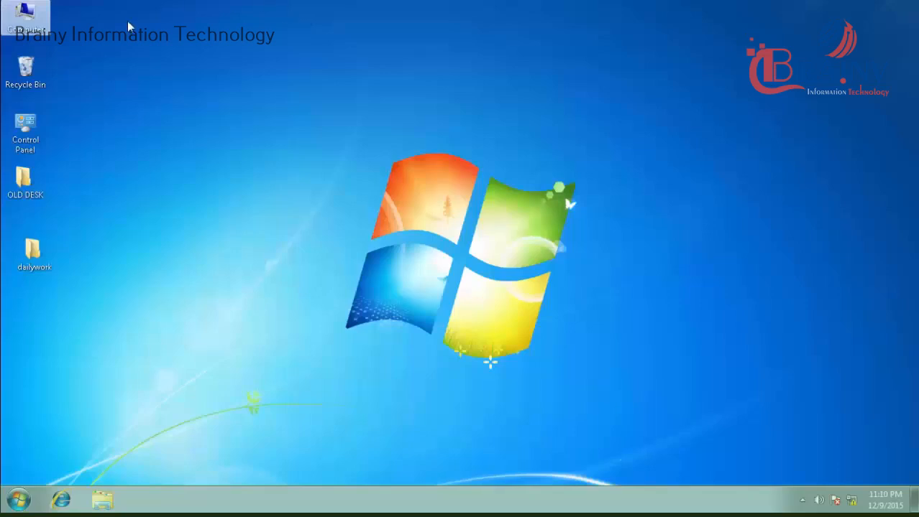
# On the Windows 7 computer, reopen the sharing properties of the New Volume (D:) drive.
pyautogui.doubleClick(34, 16)
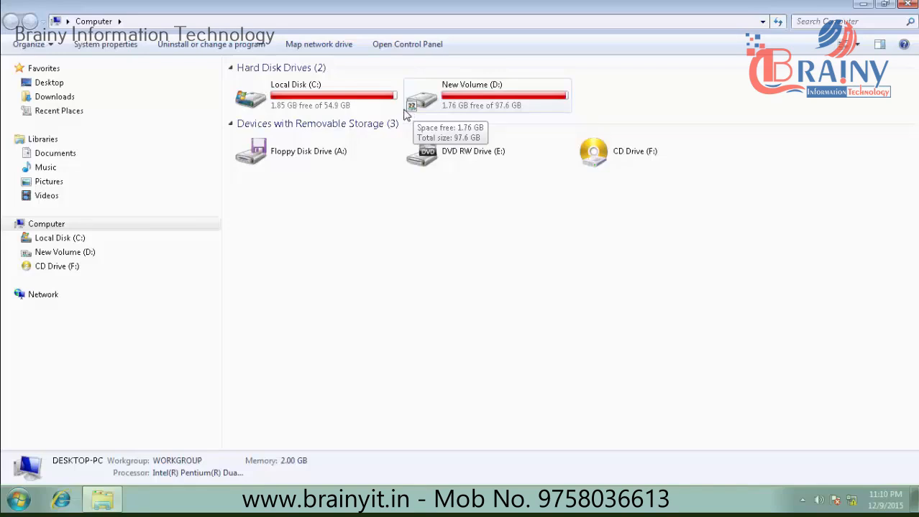
pyautogui.rightClick(474, 105)
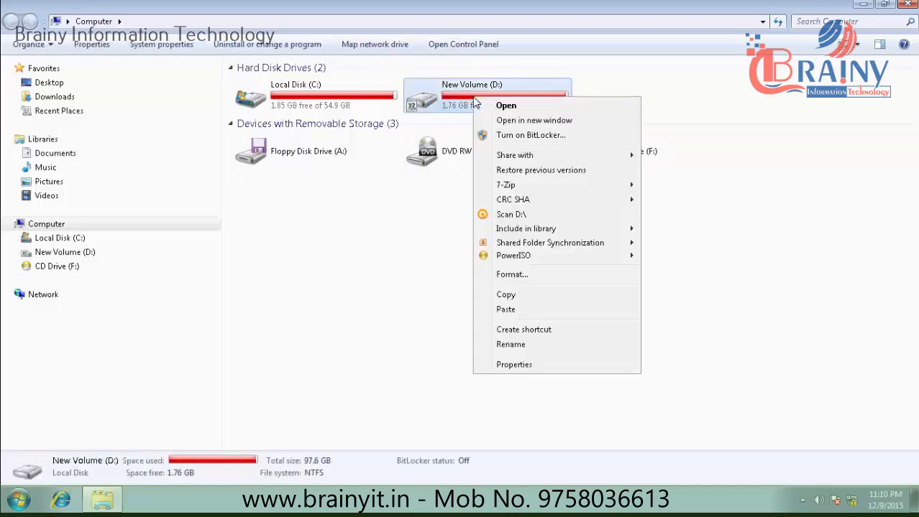
pyautogui.moveTo(541, 161)
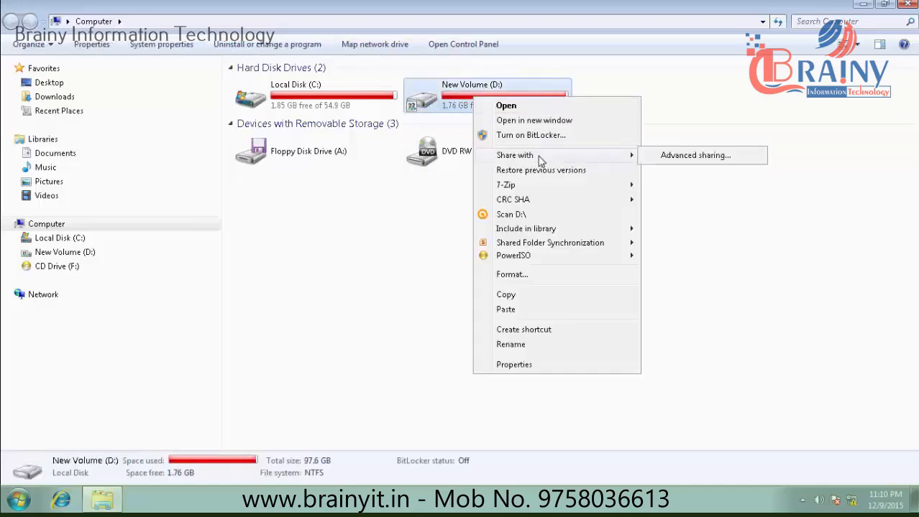
pyautogui.click(682, 158)
pyautogui.moveTo(743, 165); pyautogui.dragTo(420, 126)
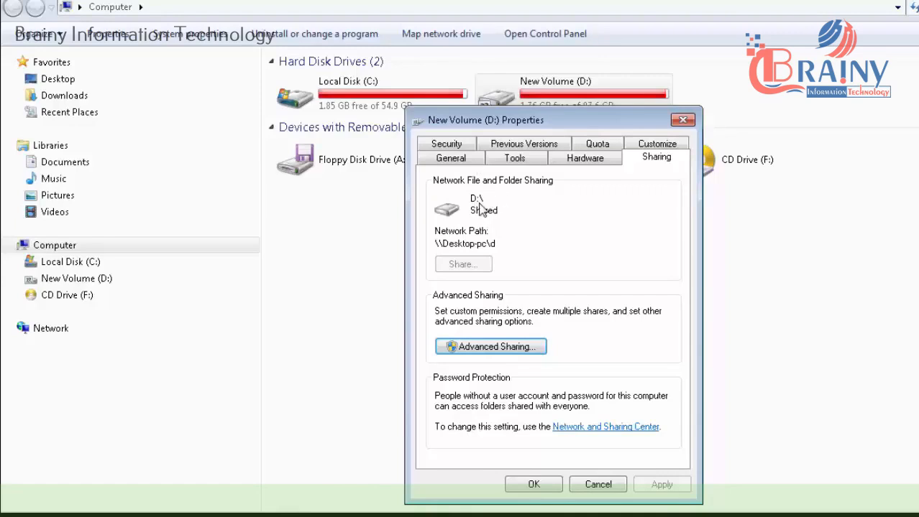
# Add the group EVERYONE to the security permissions of the D: drive.
pyautogui.click(450, 146)
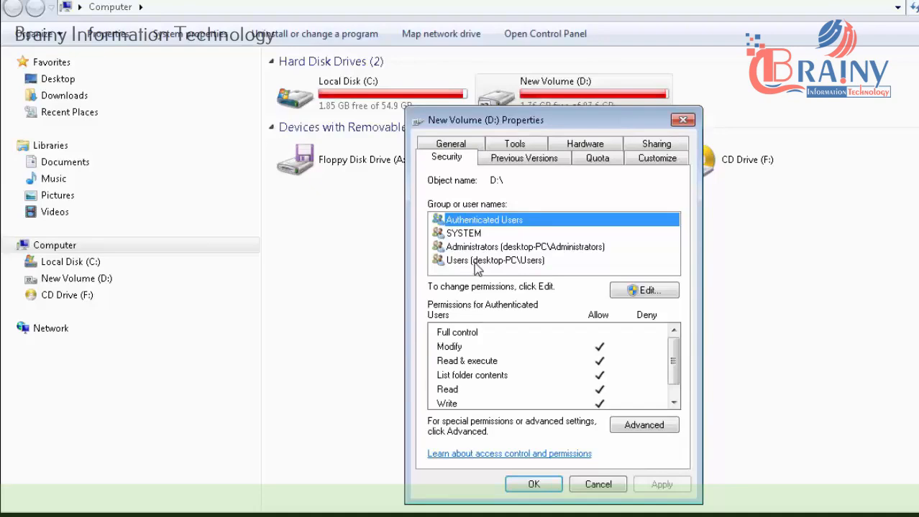
pyautogui.click(634, 291)
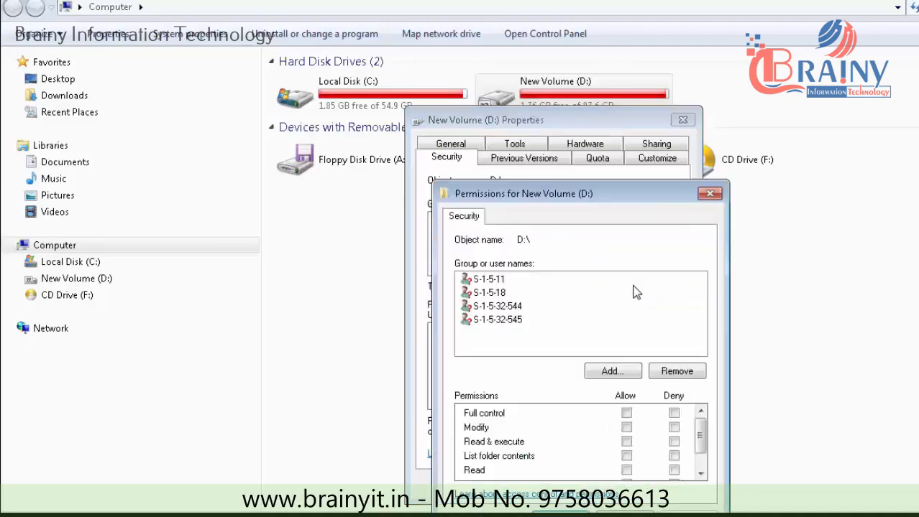
pyautogui.click(612, 372)
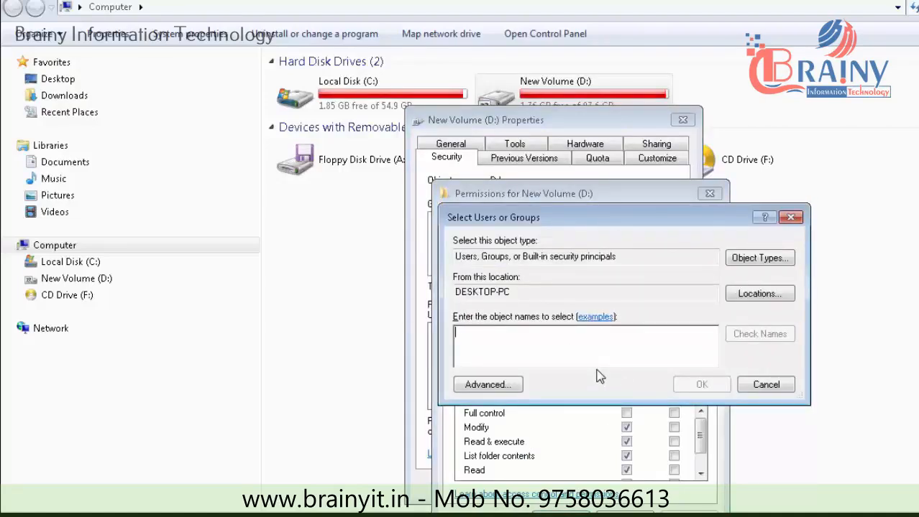
pyautogui.write('EVE')
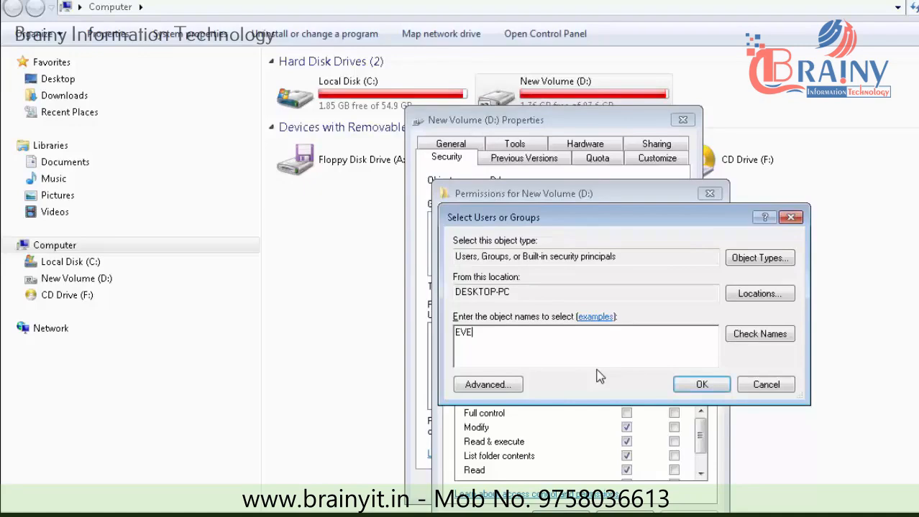
pyautogui.write('RYONE')
pyautogui.click(700, 385)
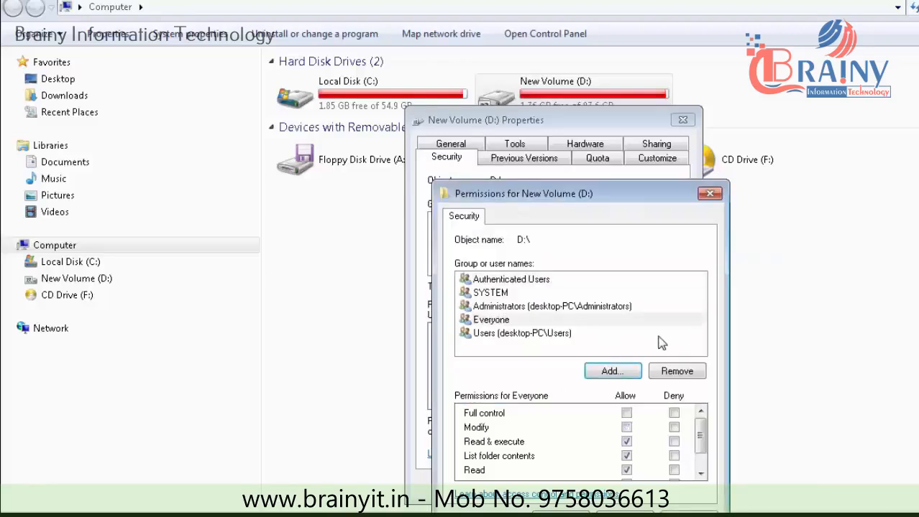
# Allow Everyone full control in the security permissions of the D: drive and apply the change.
pyautogui.click(502, 319)
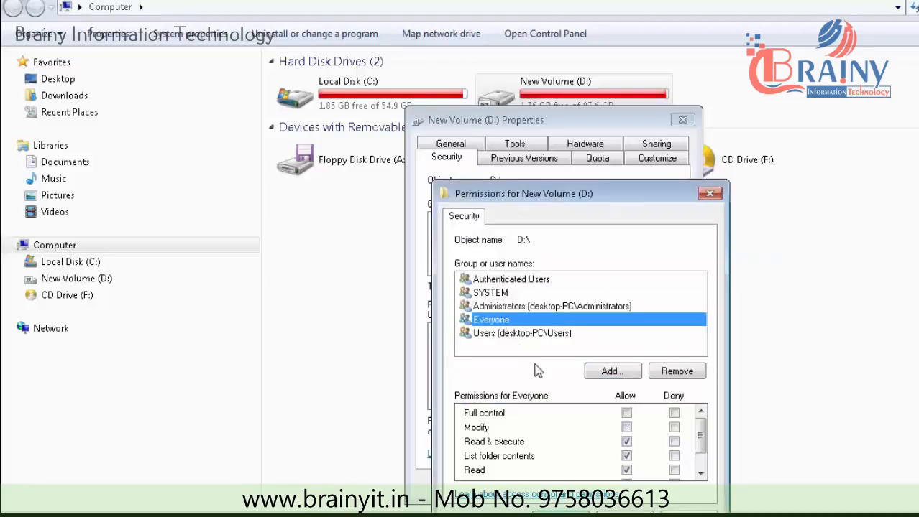
pyautogui.click(626, 414)
pyautogui.scroll(-1, 627, 439)
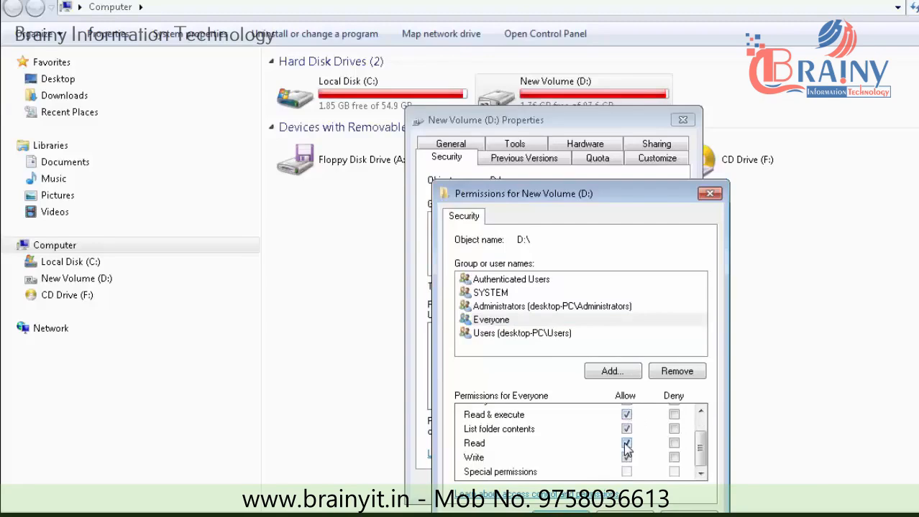
pyautogui.scroll(1, 627, 445)
pyautogui.scroll(-1, 626, 444)
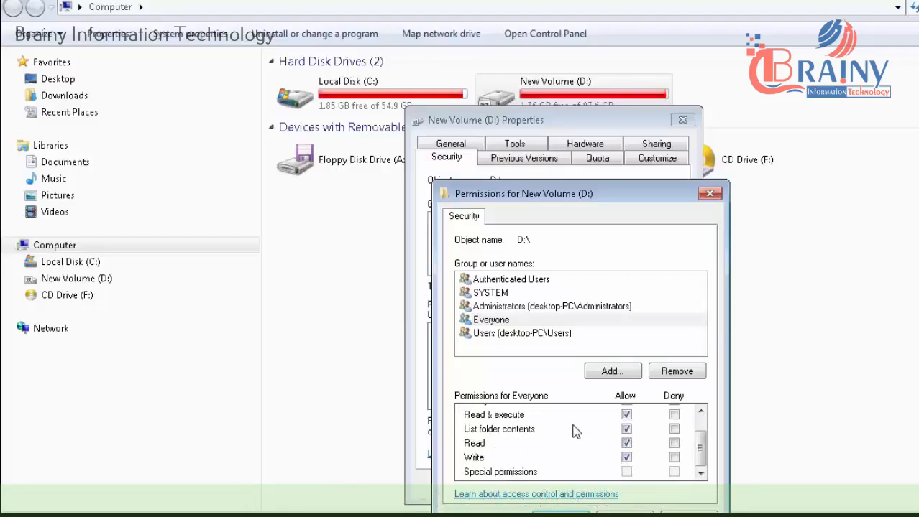
pyautogui.scroll(1, 575, 431)
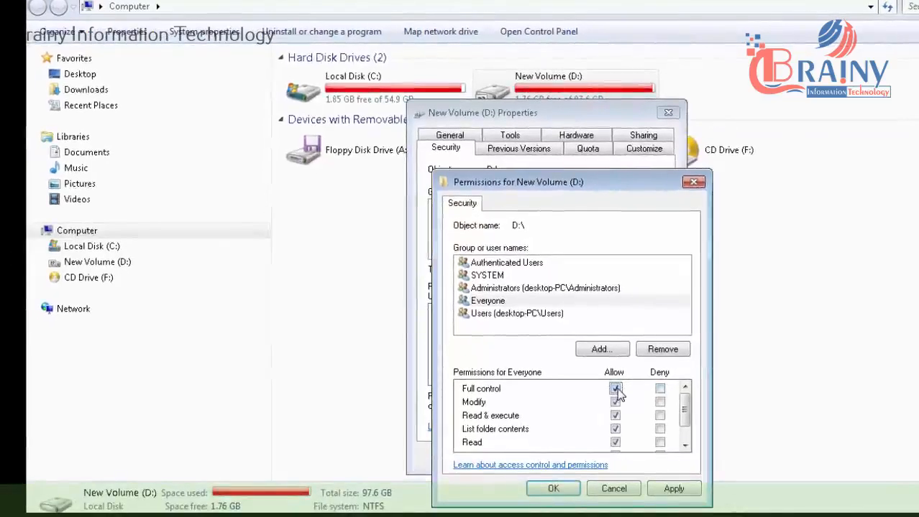
pyautogui.click(615, 389)
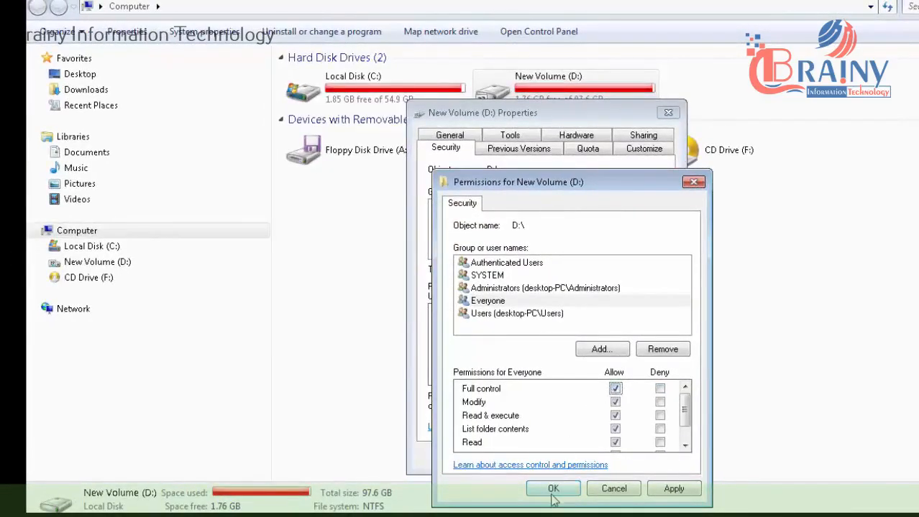
pyautogui.click(657, 492)
pyautogui.click(561, 490)
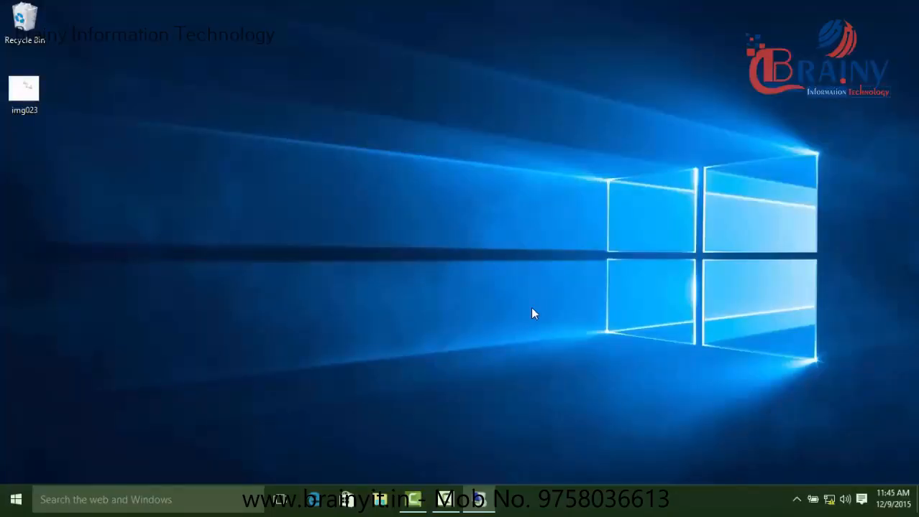
# Back on the Windows 10 computer, open the shared folder d on DESKTOP-PC over the network.
pyautogui.click(381, 501)
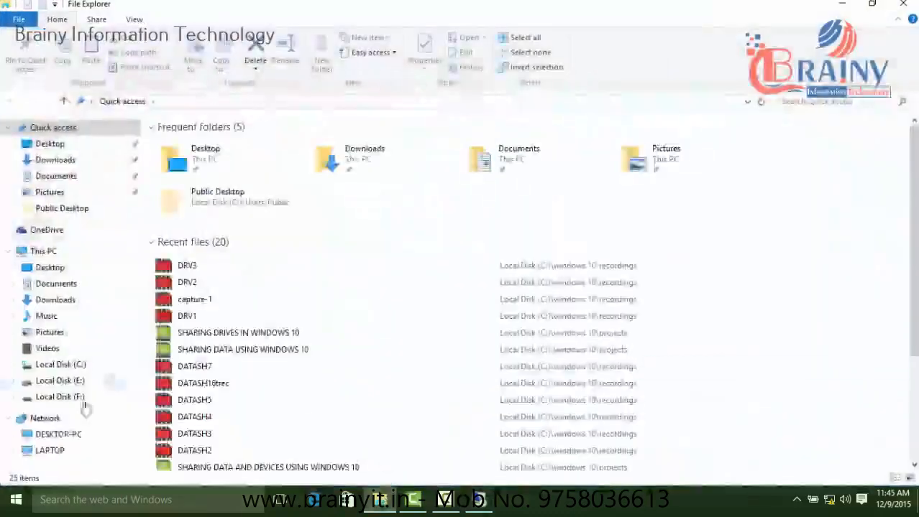
pyautogui.click(61, 421)
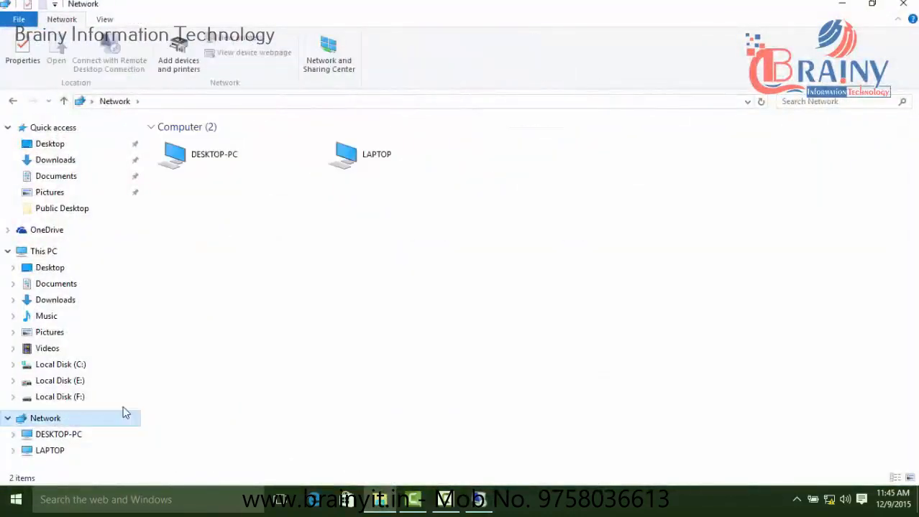
pyautogui.click(204, 158)
pyautogui.doubleClick(204, 159)
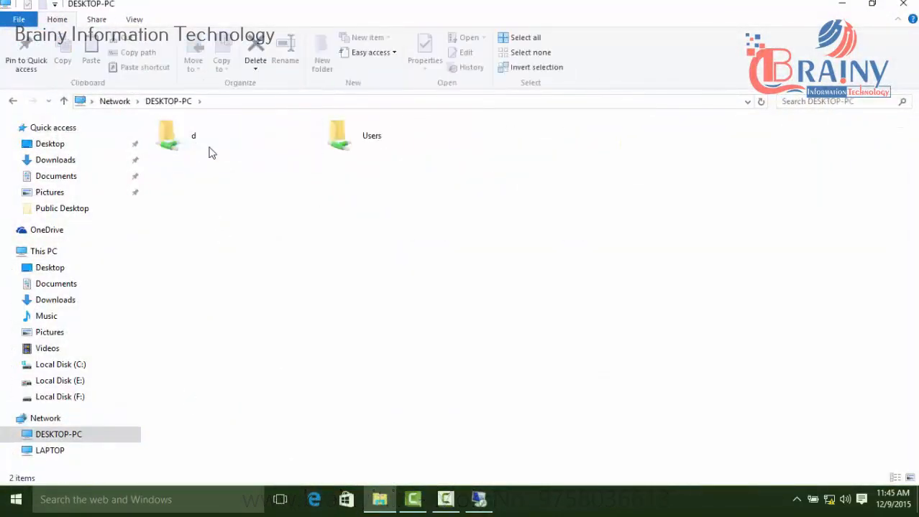
pyautogui.doubleClick(203, 147)
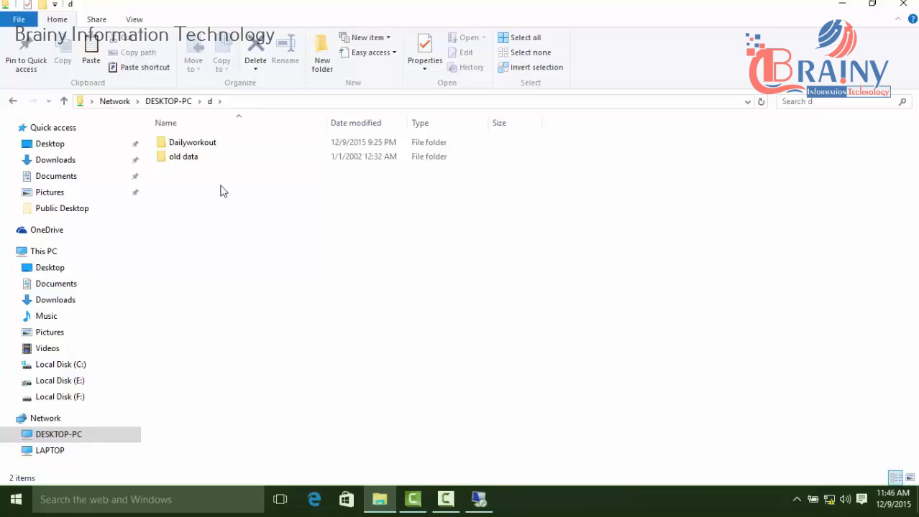
# Copy the daily workout details file from the shared Dailyworkout folder to the Windows 10 desktop.
pyautogui.doubleClick(192, 144)
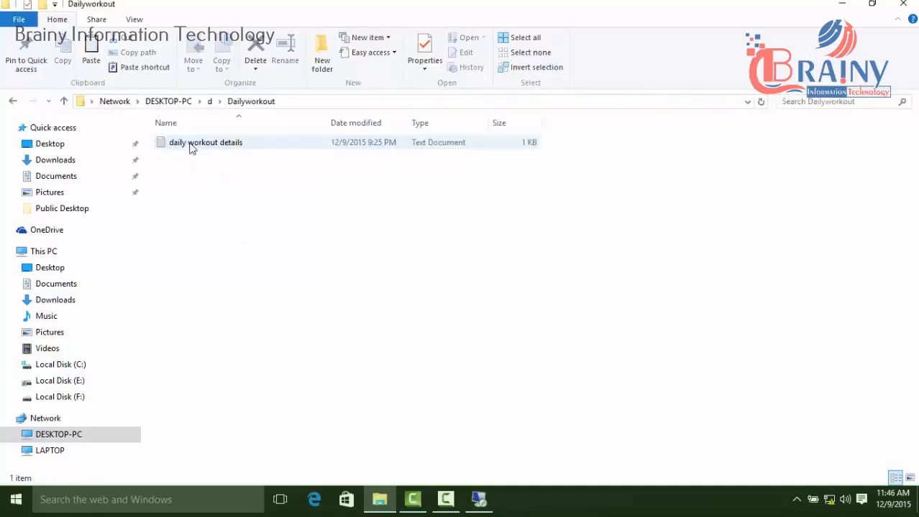
pyautogui.rightClick(204, 147)
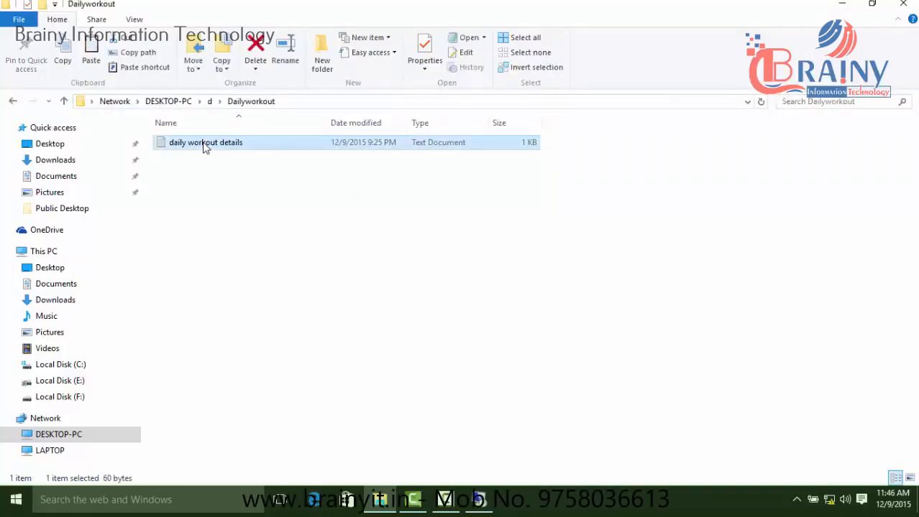
pyautogui.click(235, 266)
pyautogui.click(841, 3)
pyautogui.rightClick(423, 122)
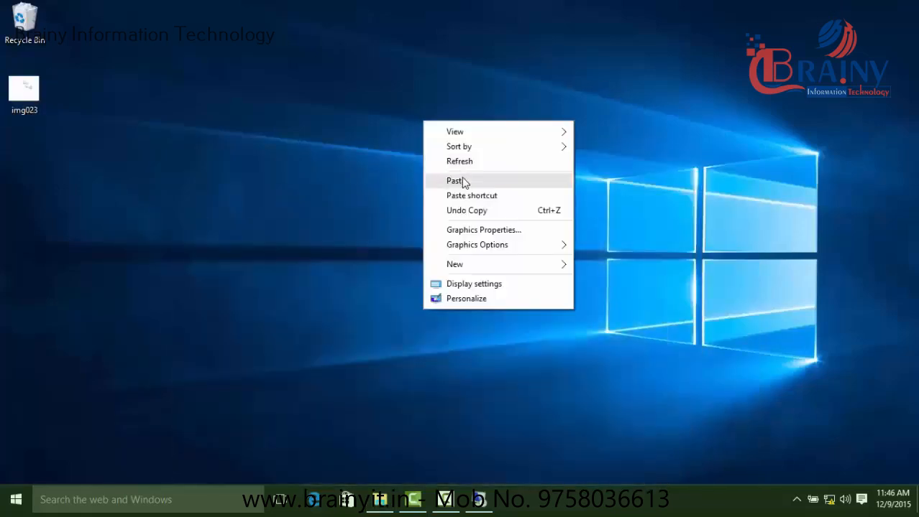
pyautogui.click(456, 181)
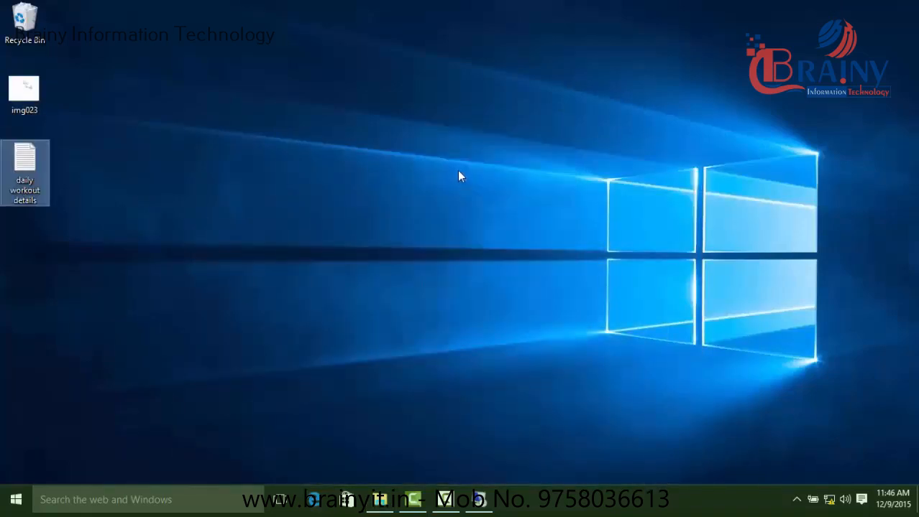
# Copy the img023 picture from the Windows 10 desktop into the shared Dailyworkout folder on DESKTOP-PC.
pyautogui.rightClick(29, 90)
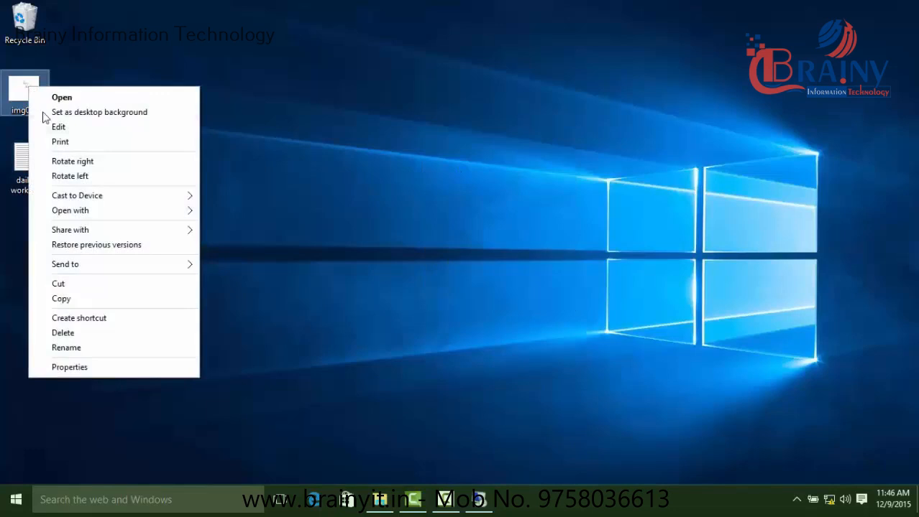
pyautogui.click(57, 299)
pyautogui.click(423, 501)
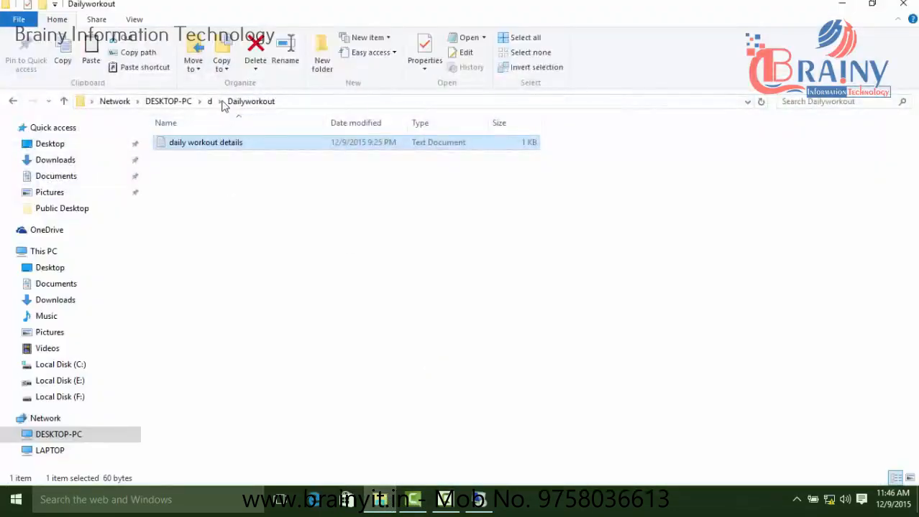
pyautogui.rightClick(231, 245)
pyautogui.click(252, 334)
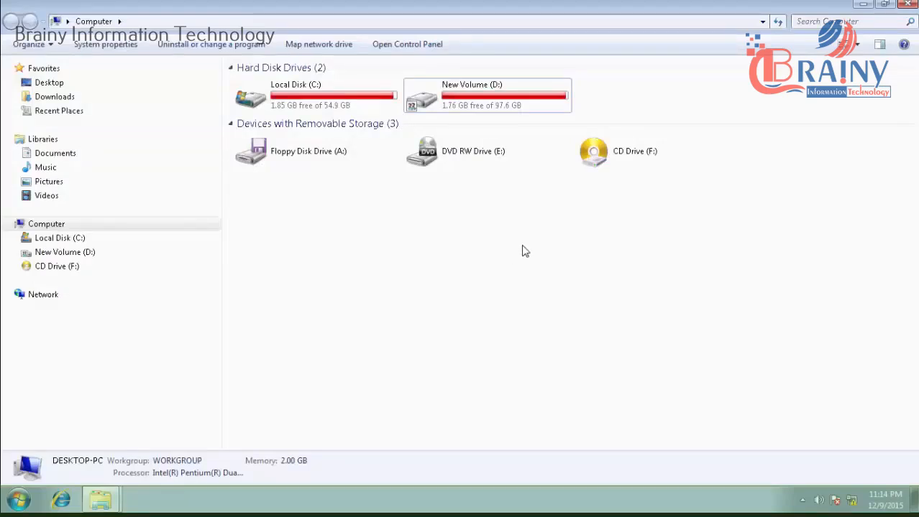
# On the Windows 7 computer, open Dailyworkout on the D: drive and select the img023 picture to check the transfer.
pyautogui.doubleClick(489, 102)
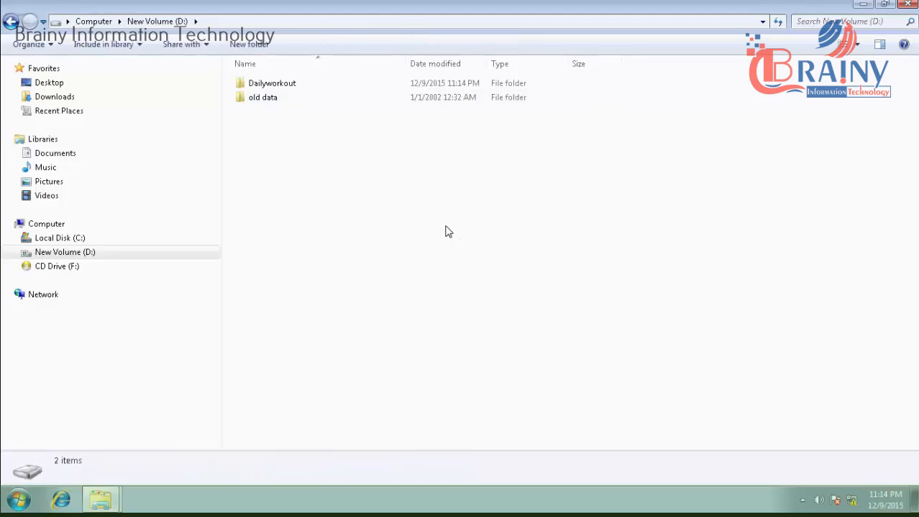
pyautogui.doubleClick(282, 84)
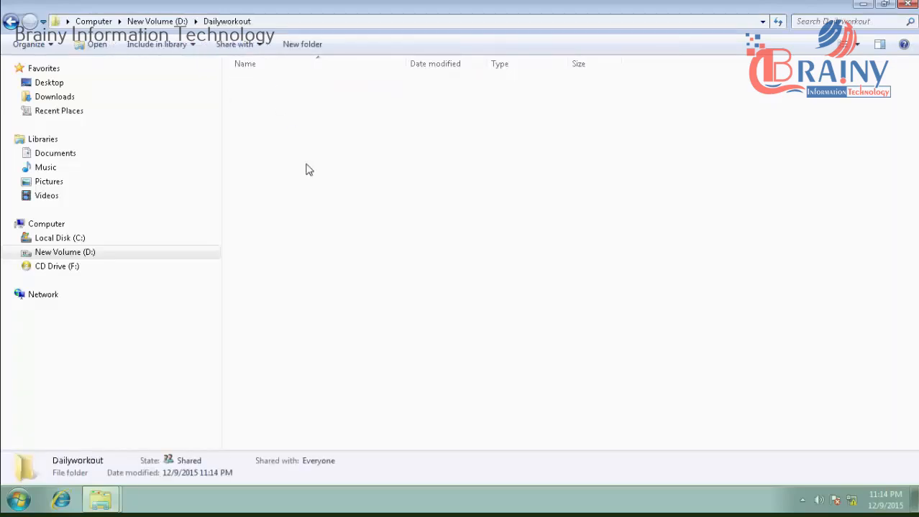
pyautogui.click(342, 117)
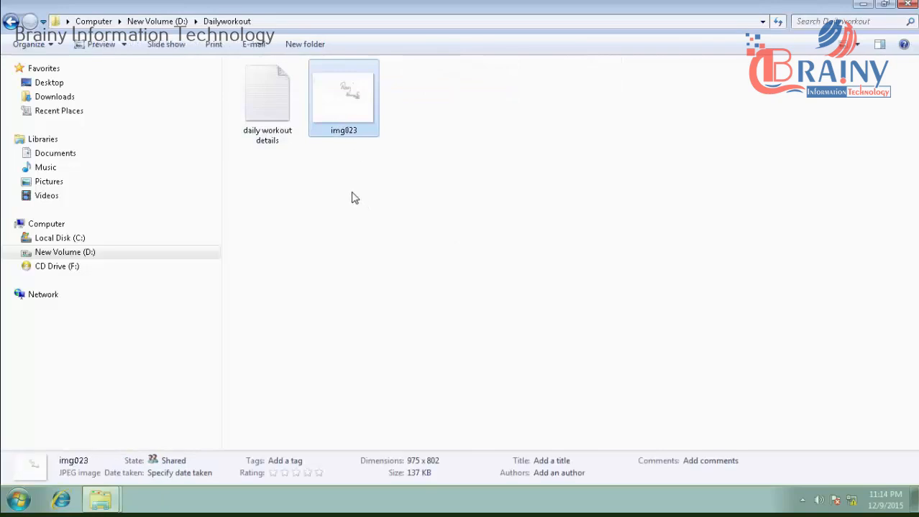